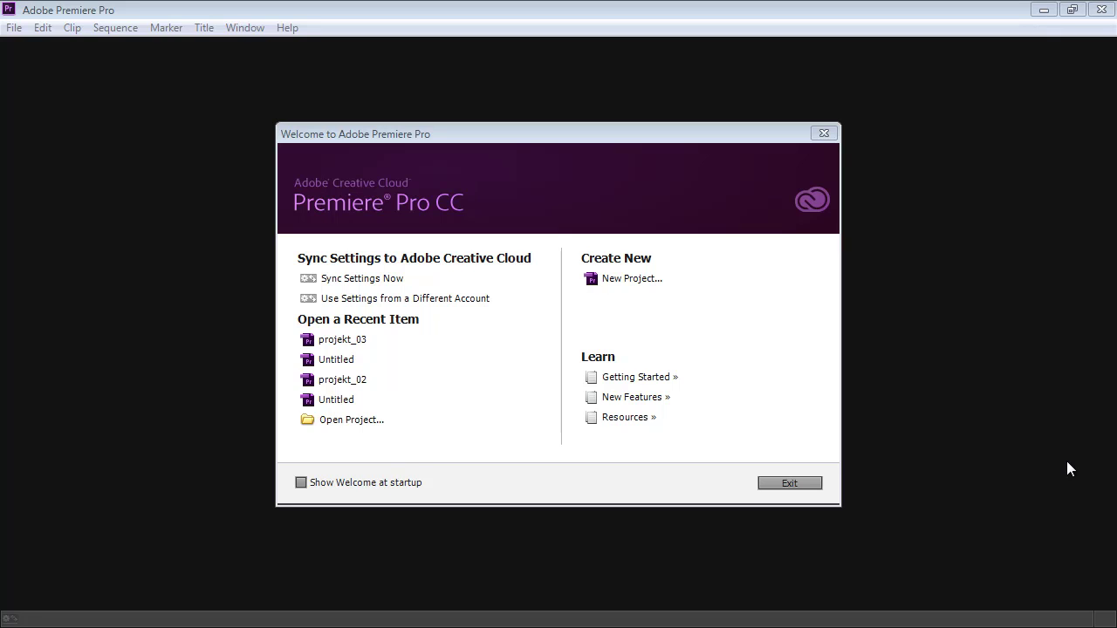
- Open projekt_03 and review its two missing clips, 001021_VTXHD.mp4 and 001022_VTXHD.mp4, in Link Media
{"action": "left_click", "coordinate": [350, 340]}
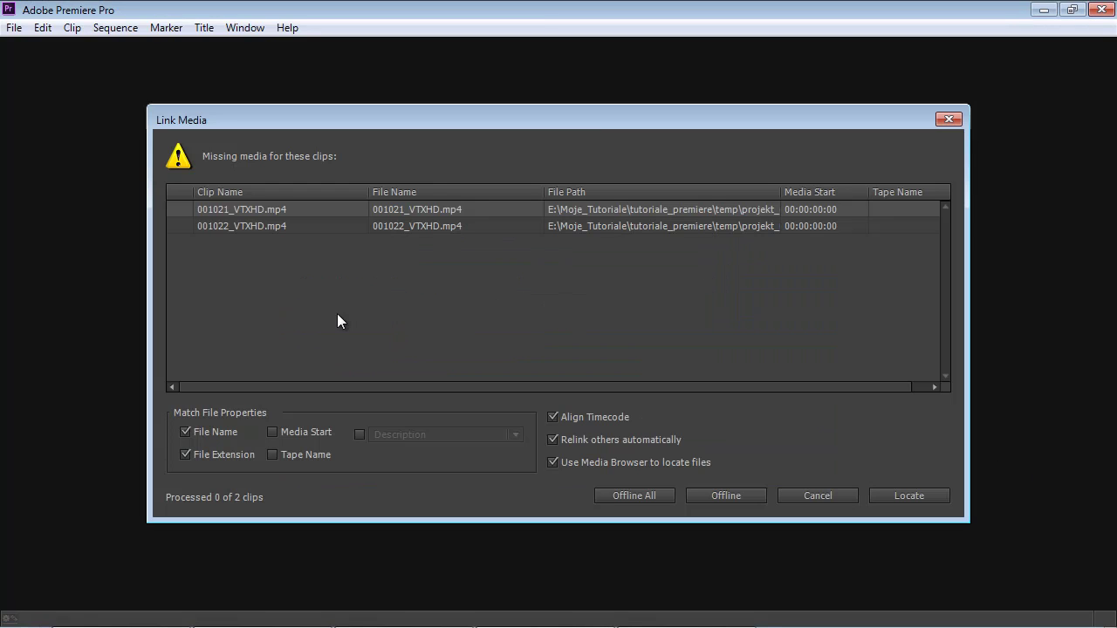
{"action": "left_click_drag", "start_coordinate": [614, 120], "coordinate": [588, 70]}
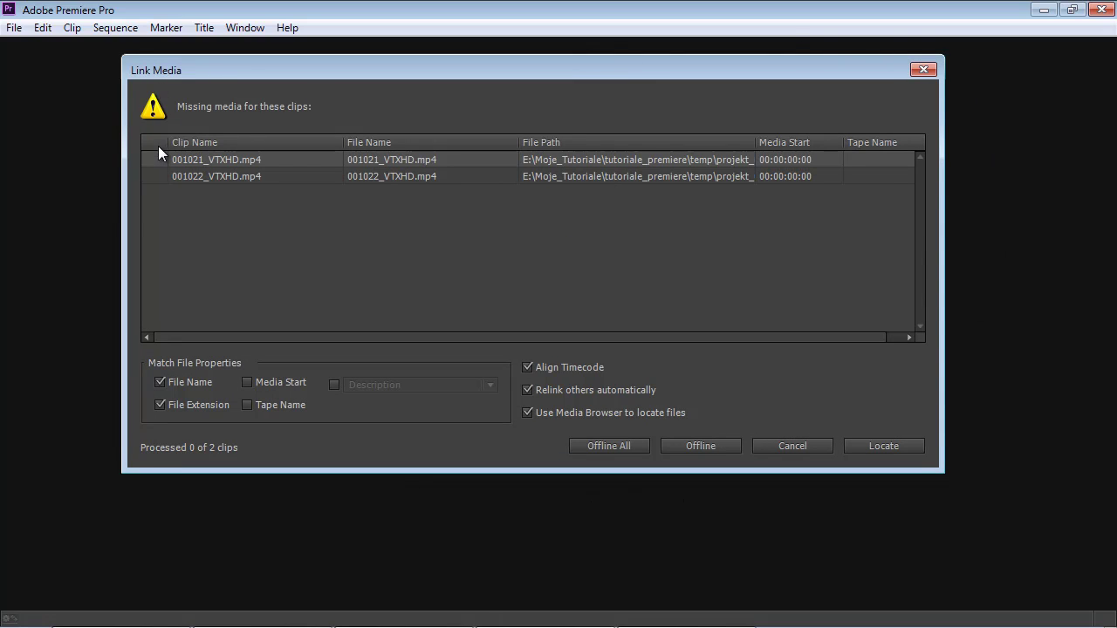
{"action": "left_click", "coordinate": [715, 176]}
{"action": "left_click", "coordinate": [726, 157]}
{"action": "left_click", "coordinate": [724, 175]}
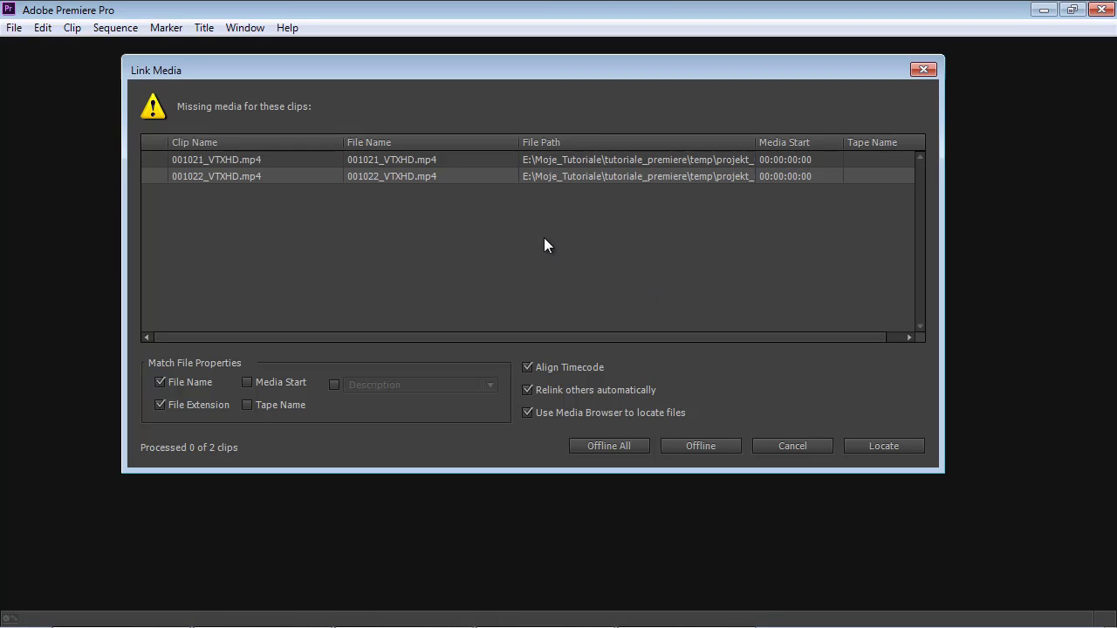
{"action": "left_click", "coordinate": [354, 160]}
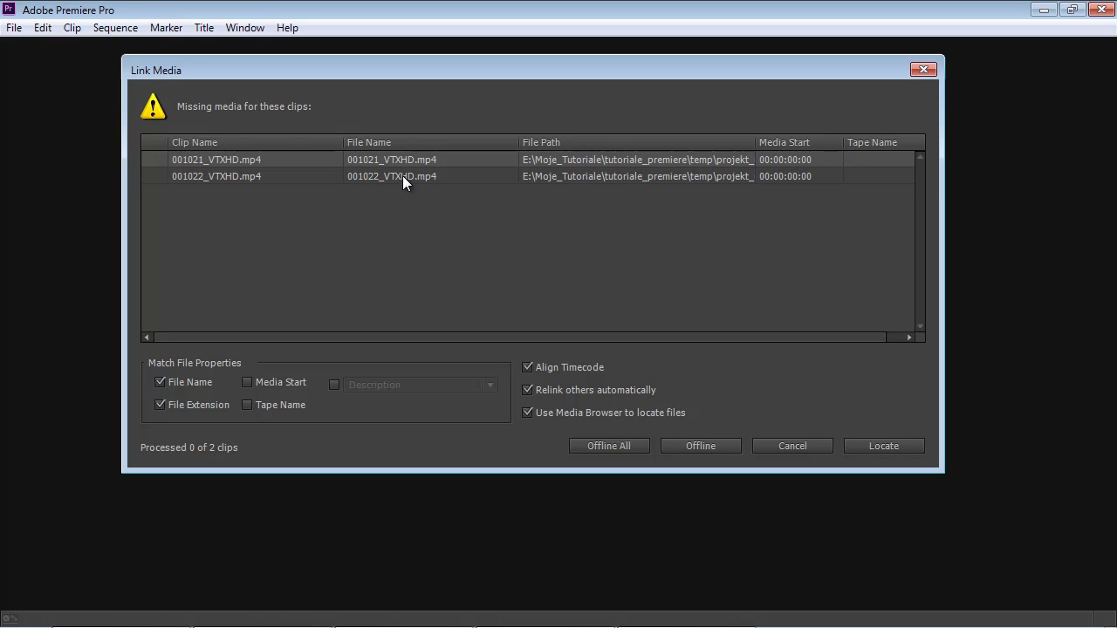
{"action": "left_click", "coordinate": [402, 175]}
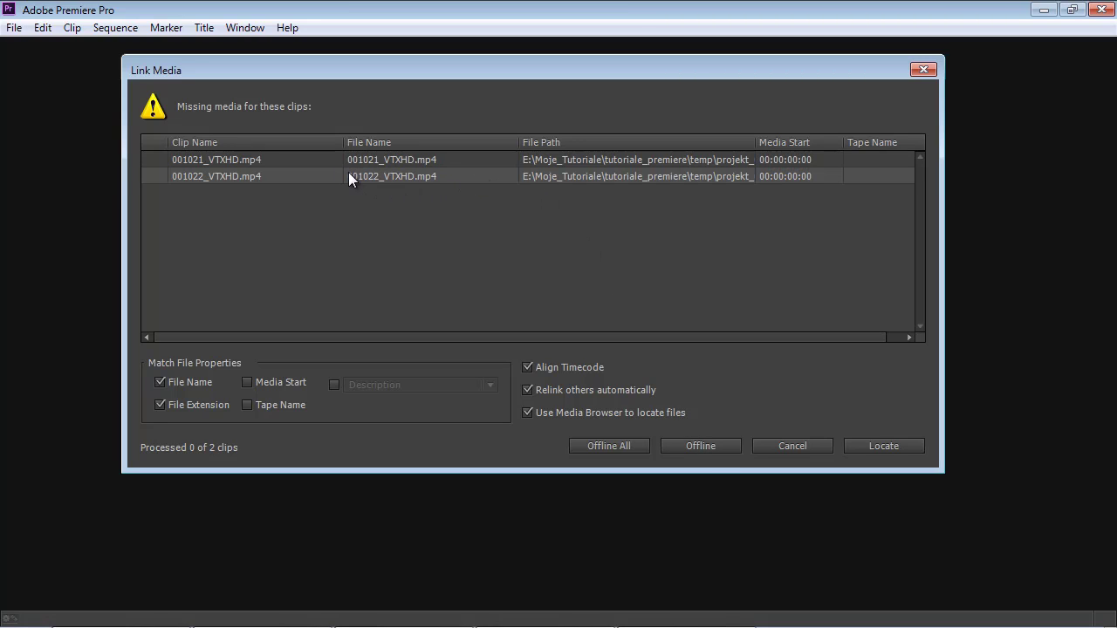
{"action": "left_click", "coordinate": [399, 156]}
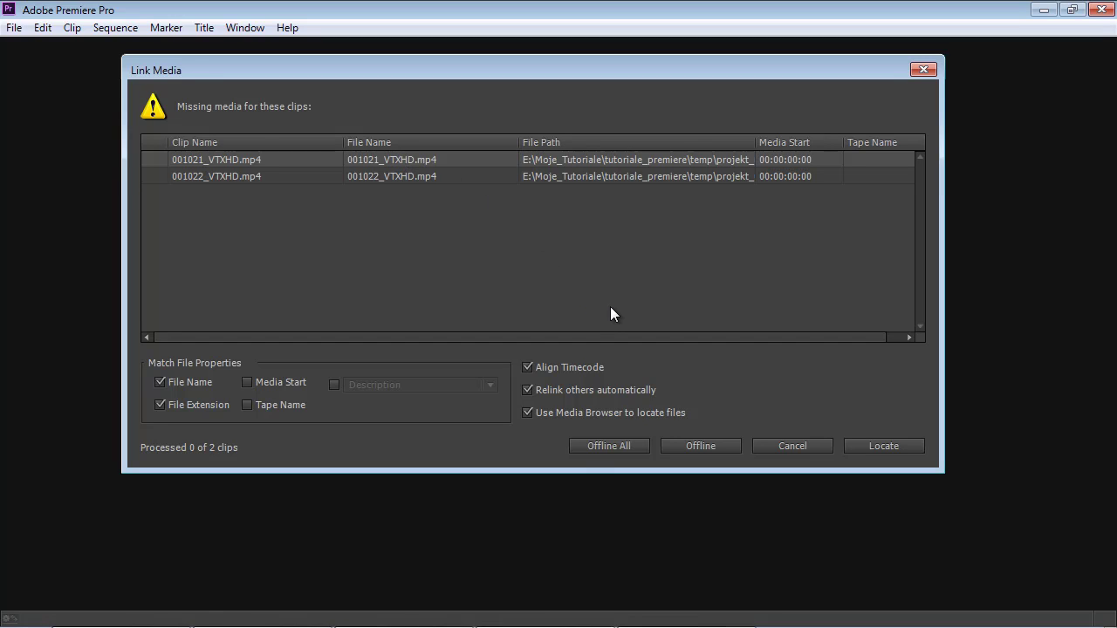
- Leave both clips offline, select 001021_VTXHD.mp4, and move the playhead back to about 00:00:12:10
{"action": "left_click", "coordinate": [613, 444]}
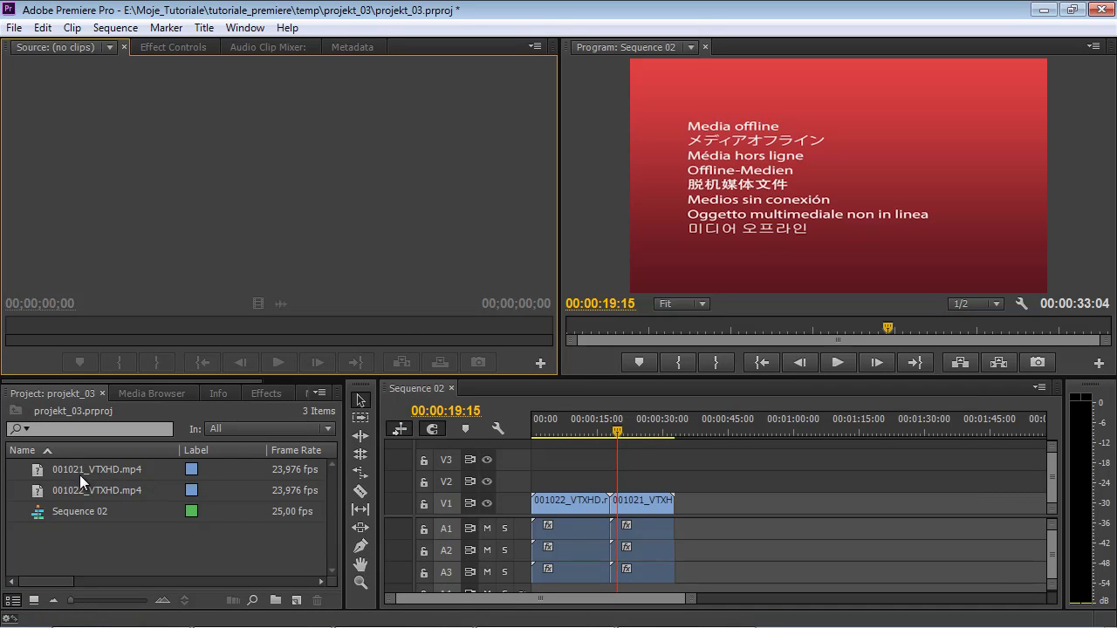
{"action": "left_click", "coordinate": [123, 471]}
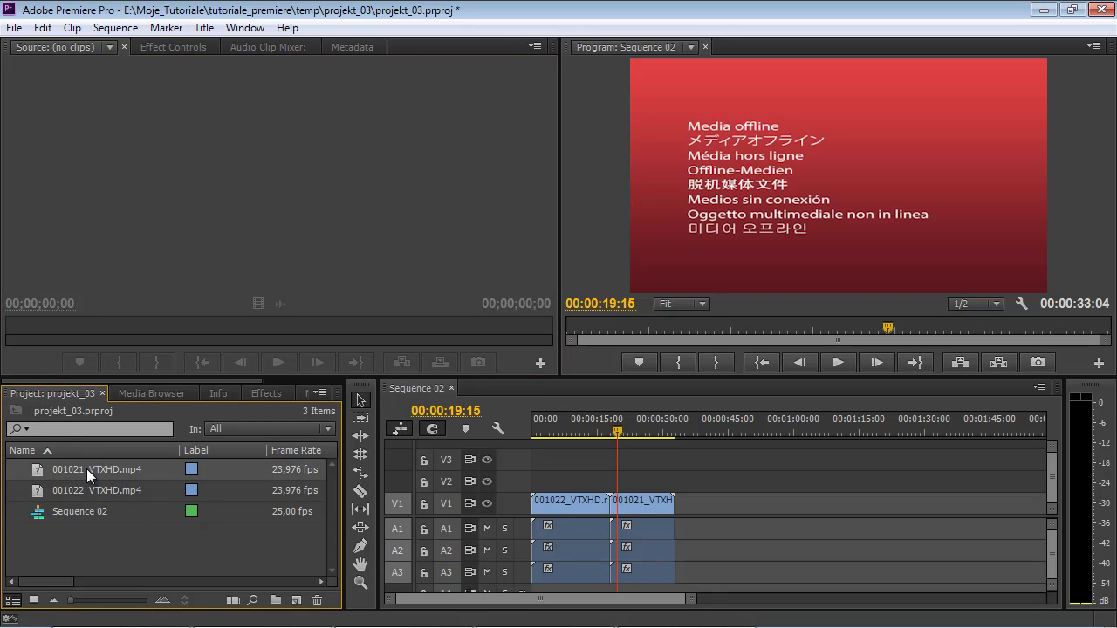
{"action": "mouse_move", "coordinate": [39, 473]}
{"action": "left_click_drag", "start_coordinate": [618, 431], "coordinate": [580, 434]}
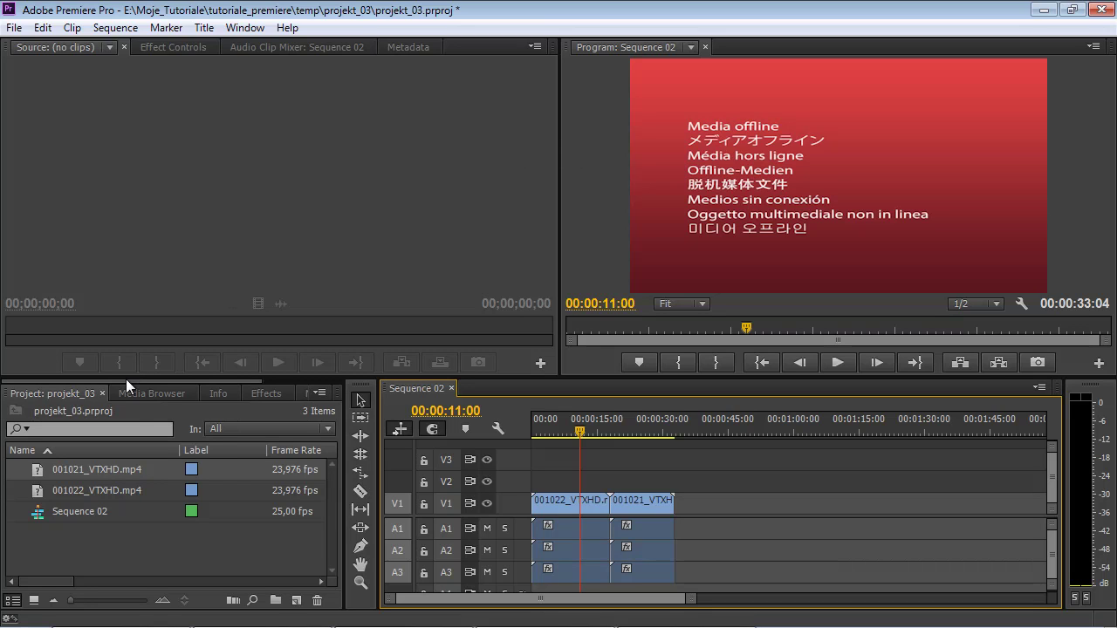
- Relink 001021_VTXHD.mp4 by searching the temp folder and accepting the file found in pliki
{"action": "right_click", "coordinate": [123, 471]}
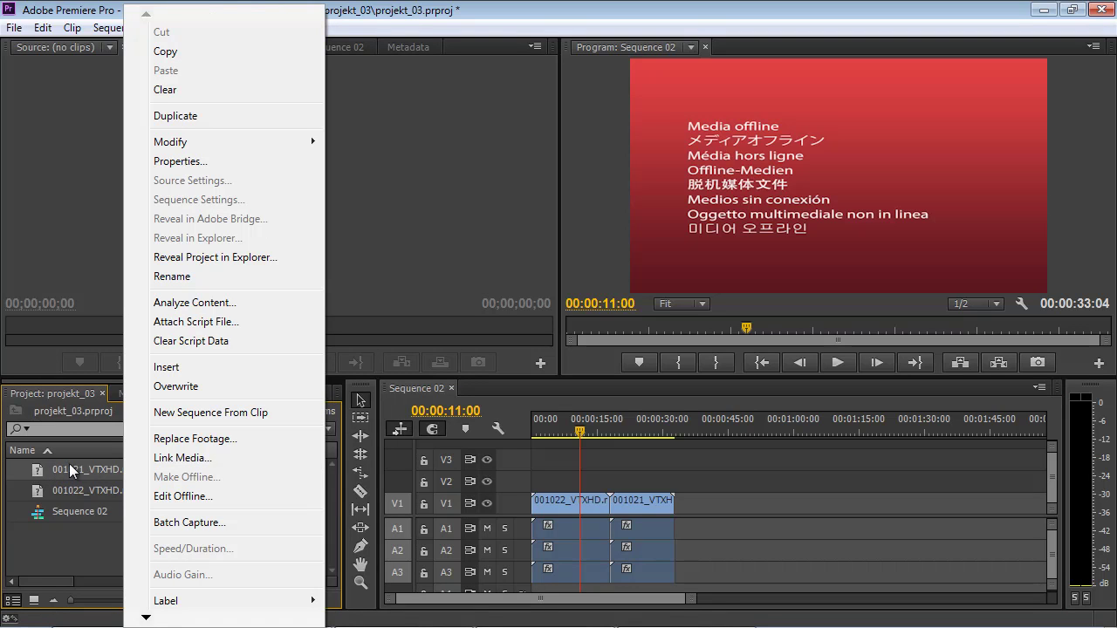
{"action": "left_click", "coordinate": [168, 457]}
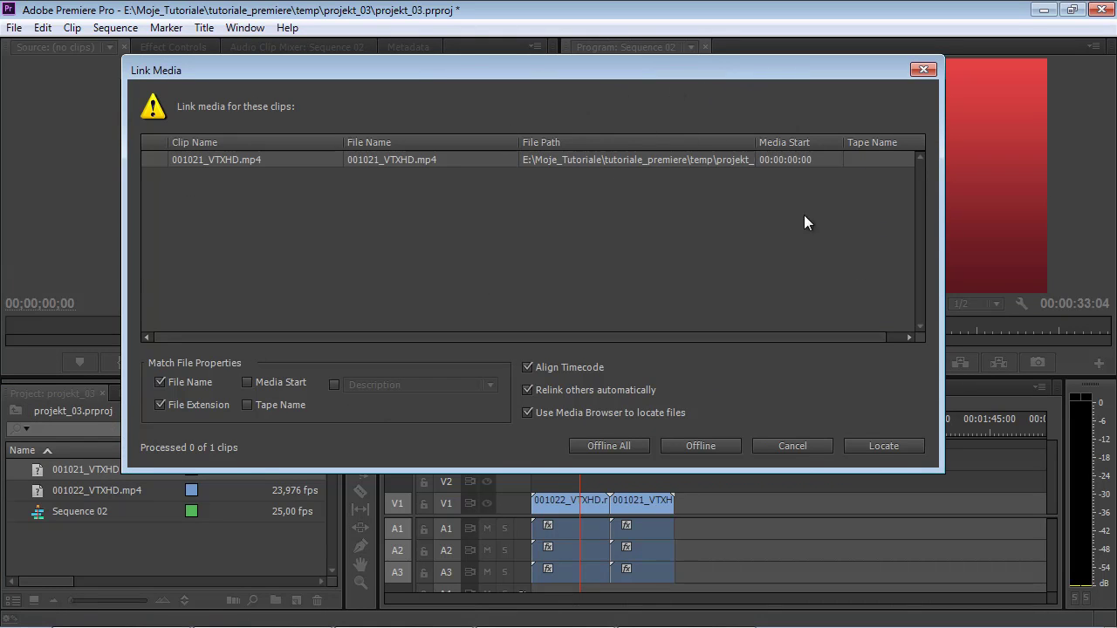
{"action": "left_click", "coordinate": [867, 446]}
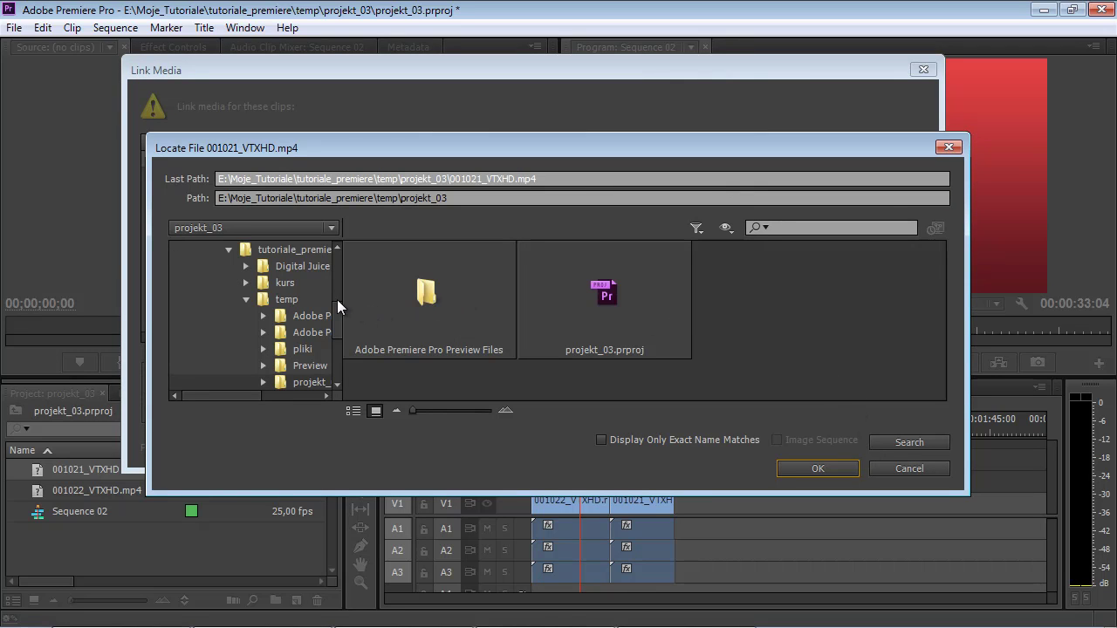
{"action": "left_click_drag", "start_coordinate": [337, 299], "coordinate": [336, 312]}
{"action": "scroll", "coordinate": [336, 311], "scroll_direction": "down", "scroll_amount": 1}
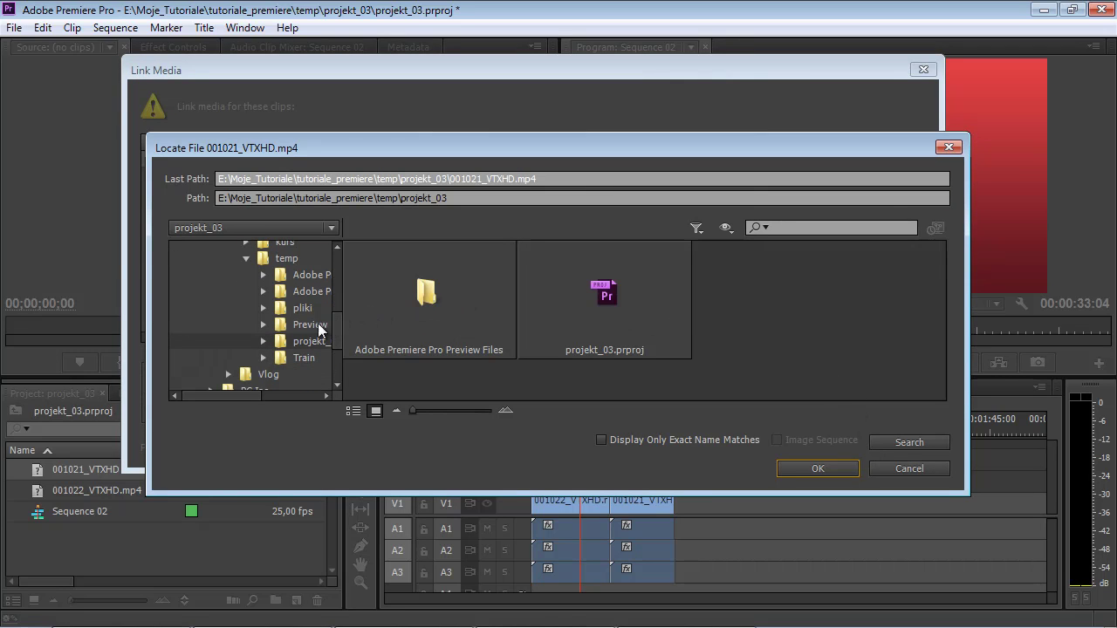
{"action": "left_click", "coordinate": [283, 261]}
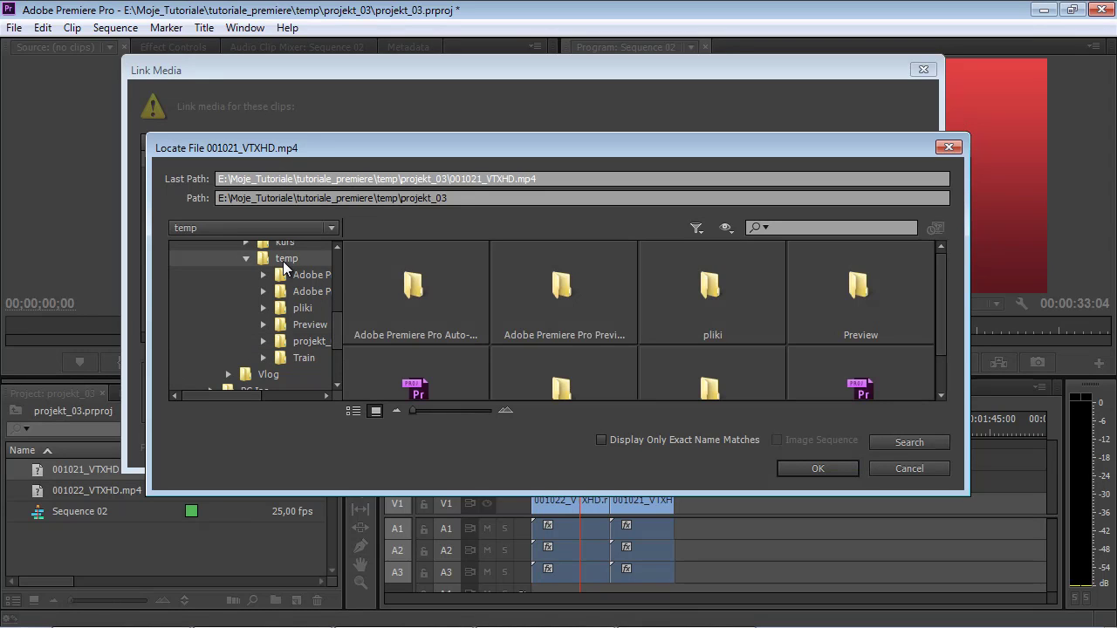
{"action": "left_click", "coordinate": [928, 442]}
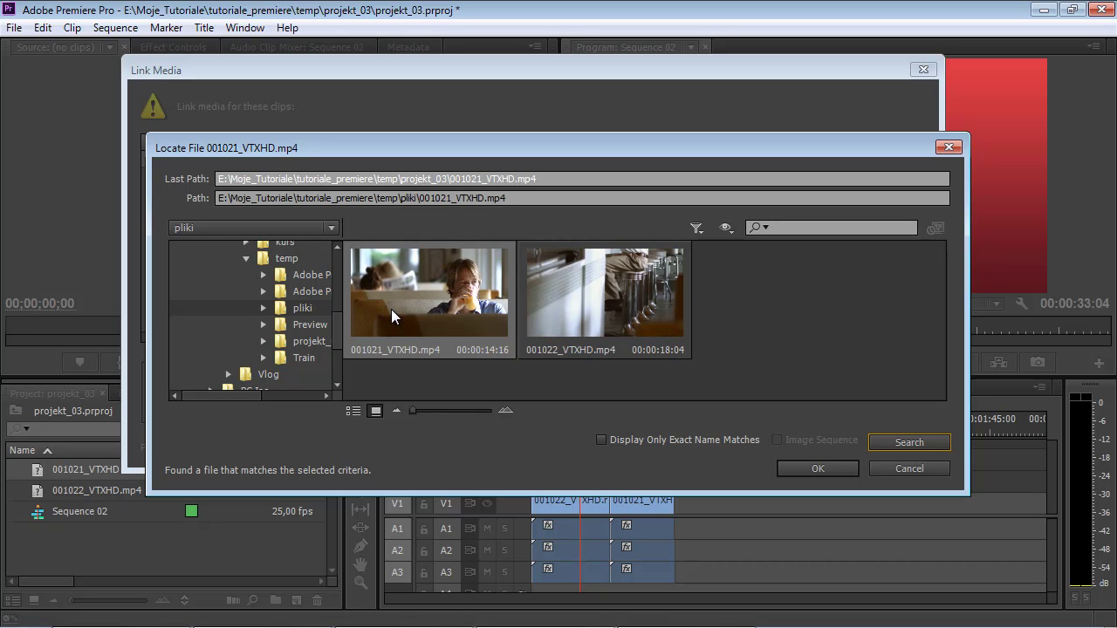
{"action": "left_click", "coordinate": [801, 466]}
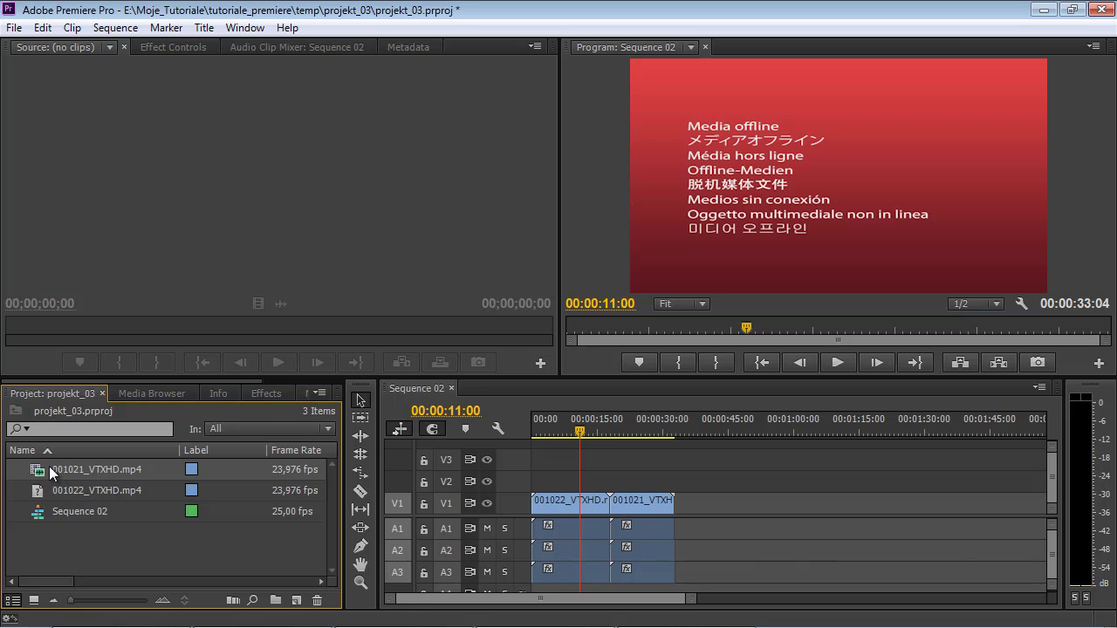
- Scrub Sequence 02 to confirm footage now shows, then add 001022_VTXHD.mp4 to the selection
{"action": "mouse_move", "coordinate": [47, 469]}
{"action": "left_click_drag", "start_coordinate": [582, 430], "coordinate": [674, 424]}
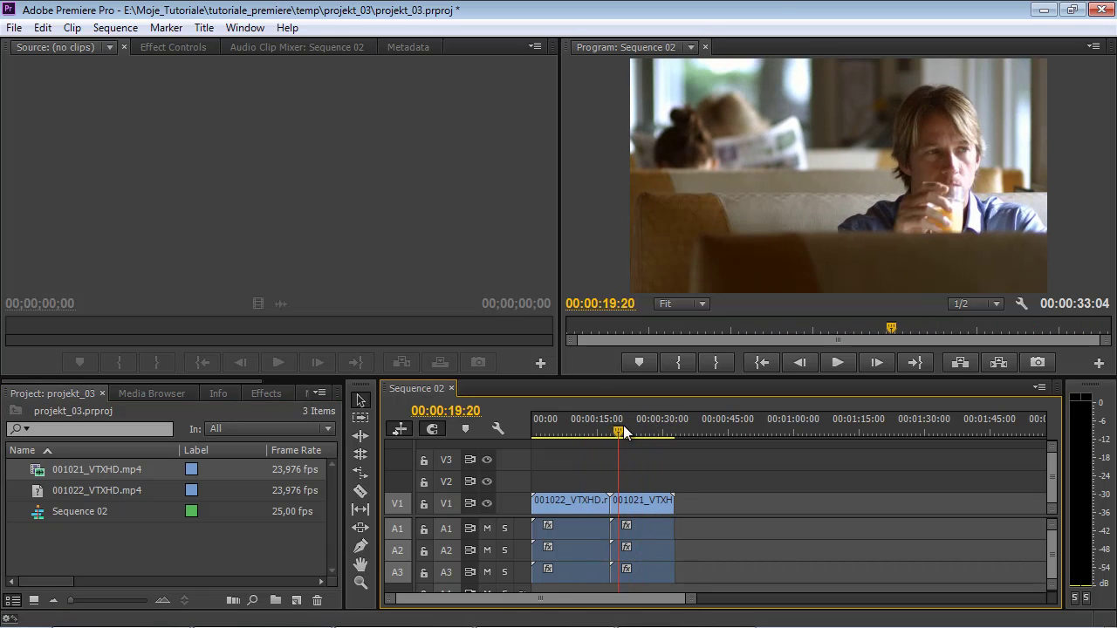
{"action": "left_click_drag", "start_coordinate": [674, 424], "coordinate": [619, 434]}
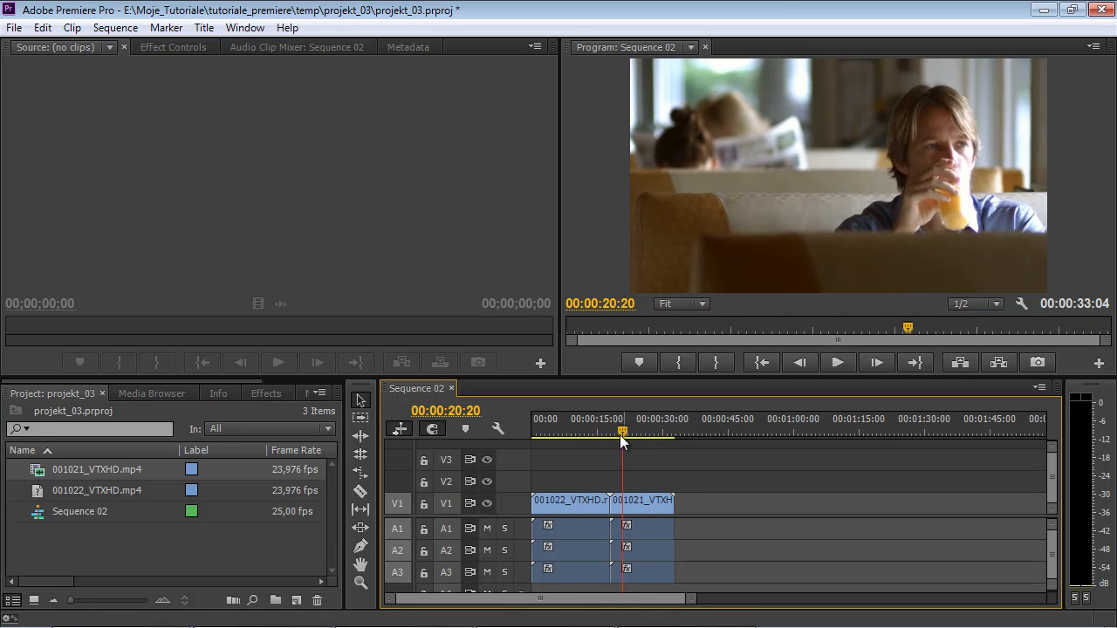
{"action": "left_click", "coordinate": [123, 489], "text": "ctrl"}
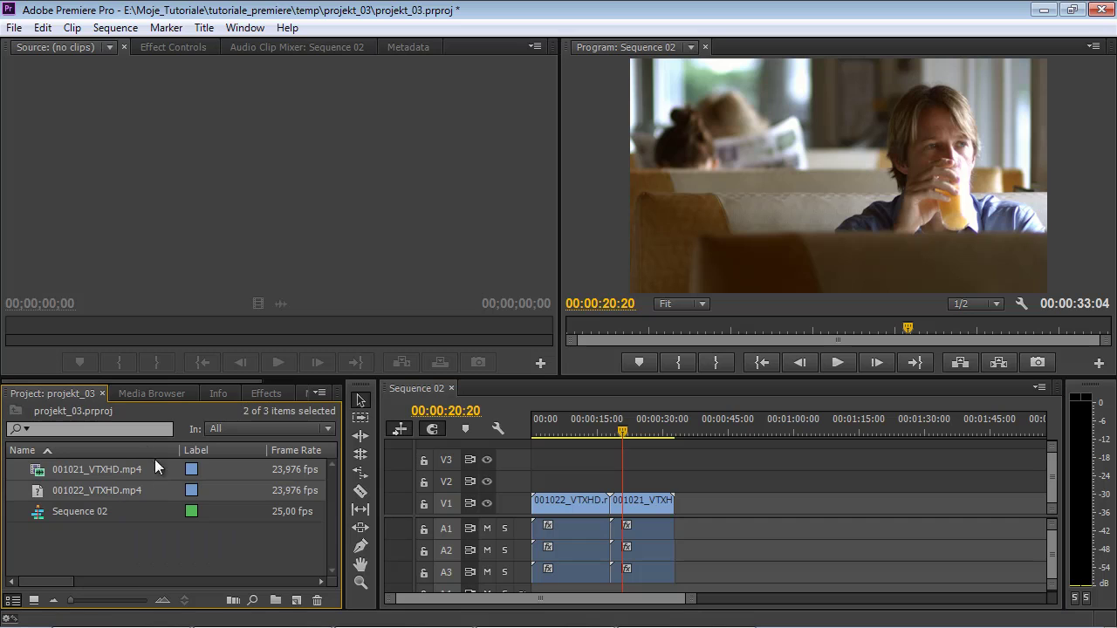
{"action": "right_click", "coordinate": [133, 493]}
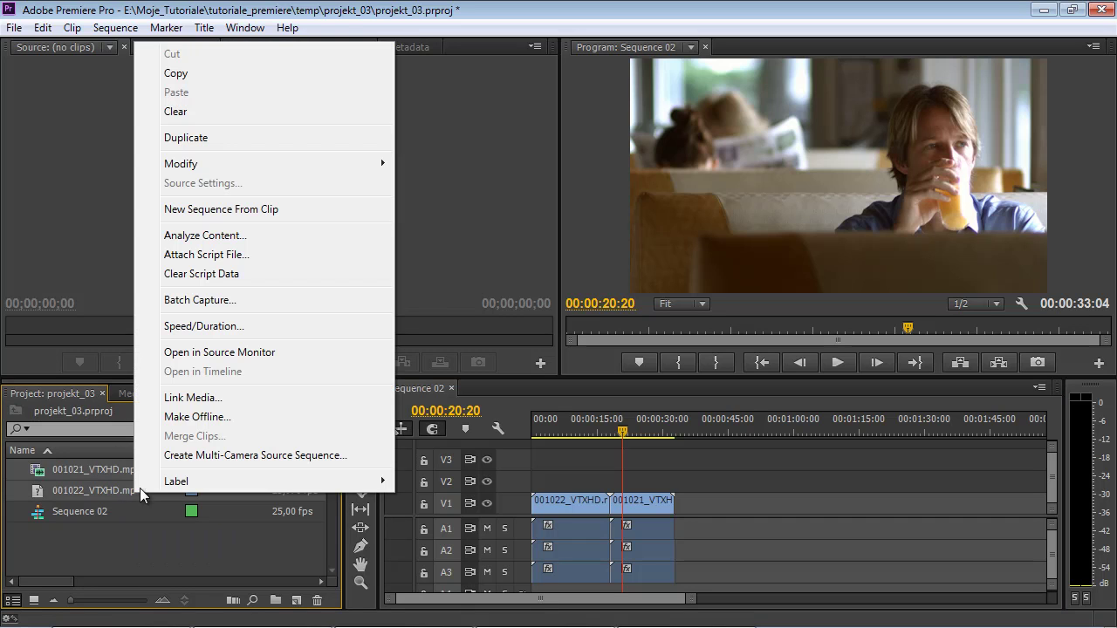
{"action": "left_click", "coordinate": [194, 399]}
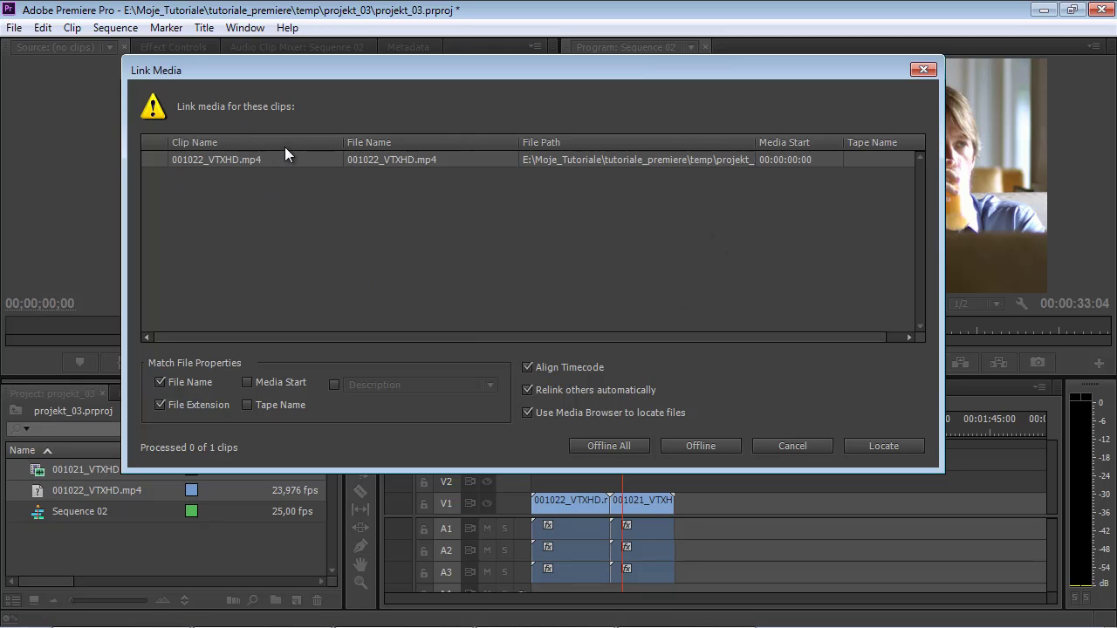
{"action": "left_click", "coordinate": [908, 445]}
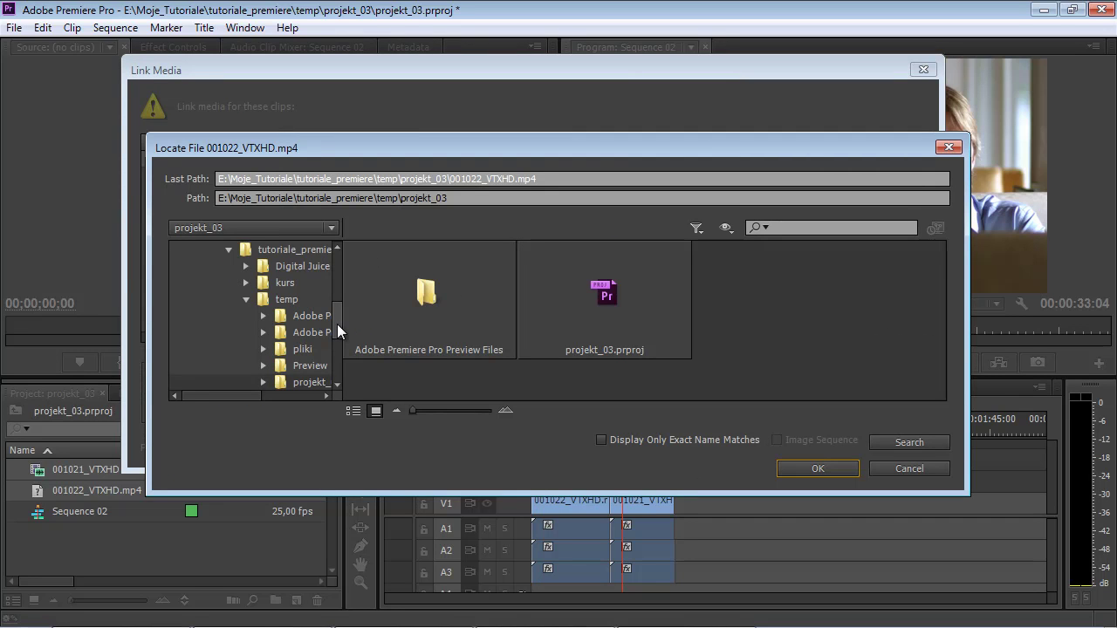
{"action": "left_click_drag", "start_coordinate": [336, 324], "coordinate": [343, 278]}
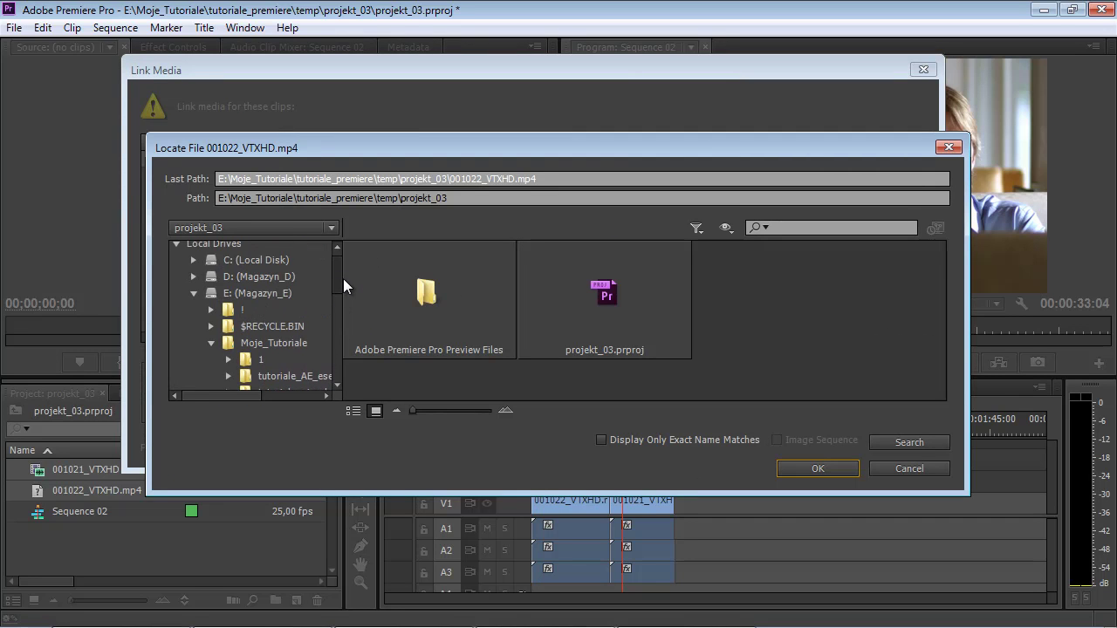
{"action": "left_click", "coordinate": [191, 298]}
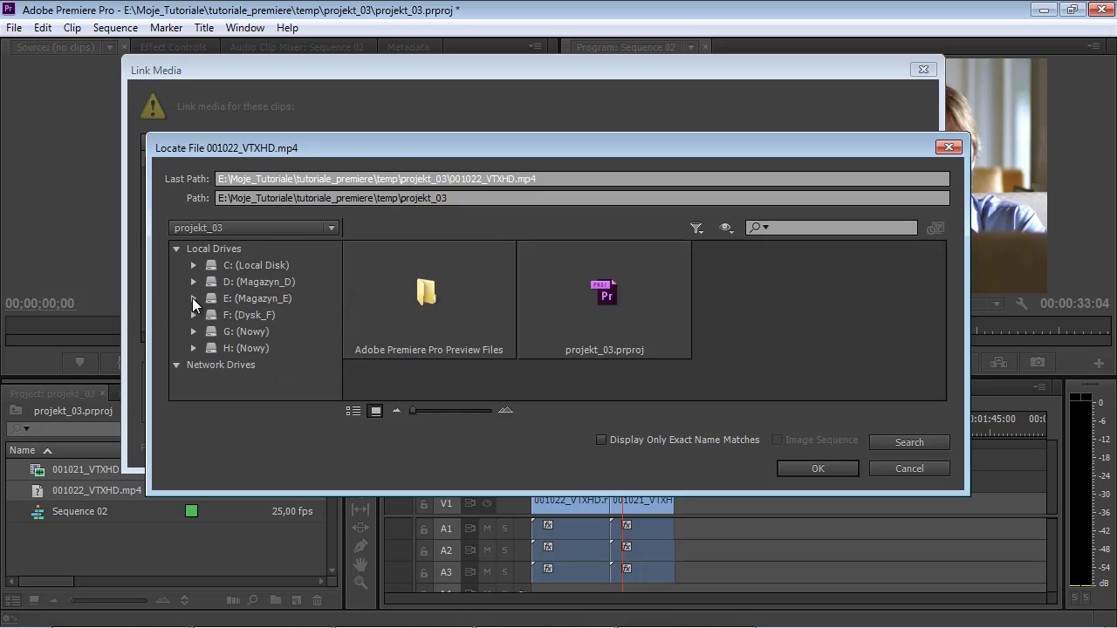
{"action": "left_click", "coordinate": [261, 298]}
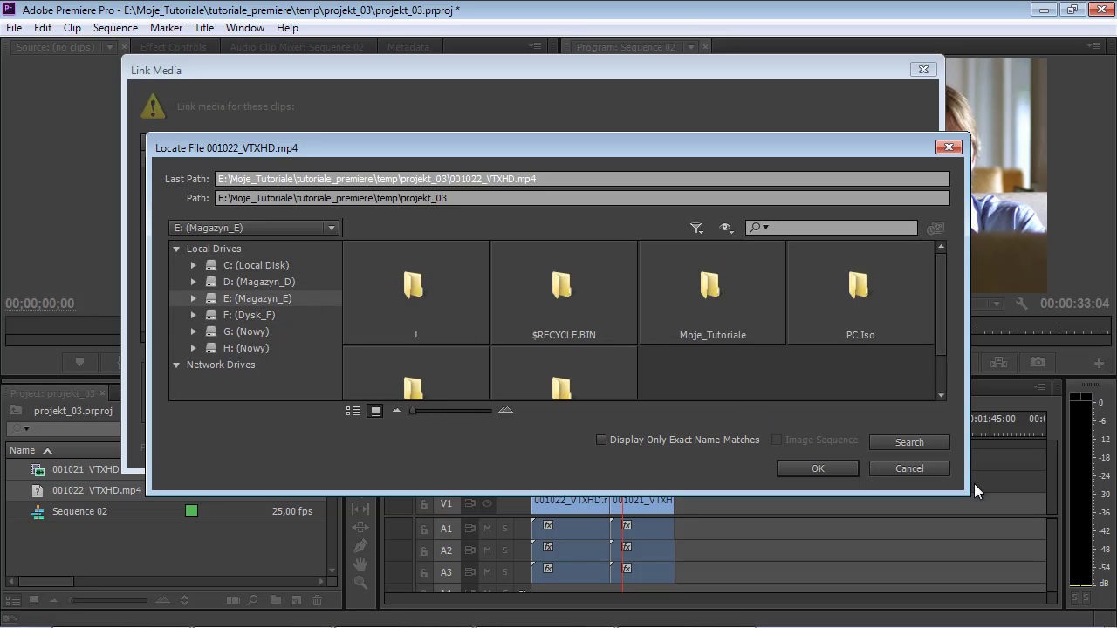
{"action": "left_click", "coordinate": [923, 466]}
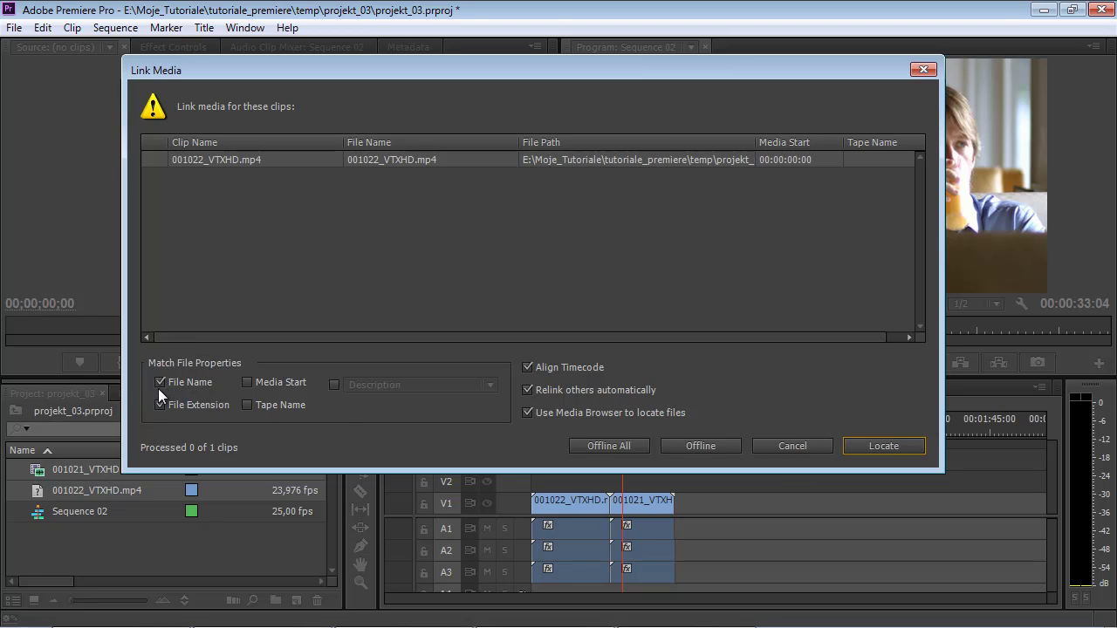
- Cancel the Link Media dialog and select only 001021_VTXHD.mp4 in the Project panel
{"action": "left_click", "coordinate": [792, 446]}
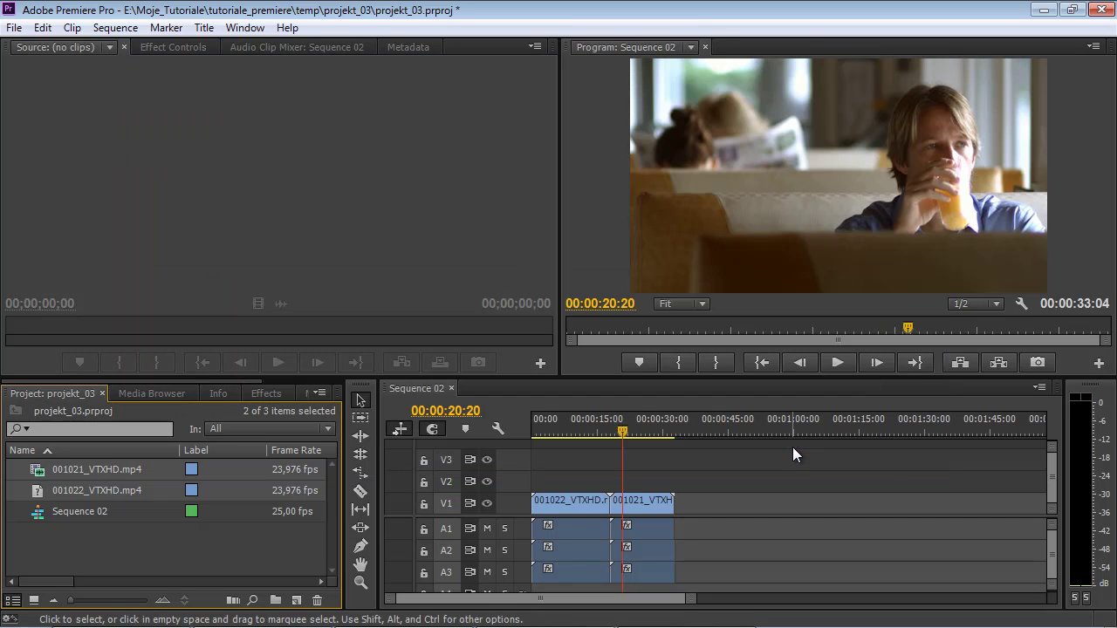
{"action": "left_click", "coordinate": [137, 546]}
{"action": "left_click", "coordinate": [118, 471]}
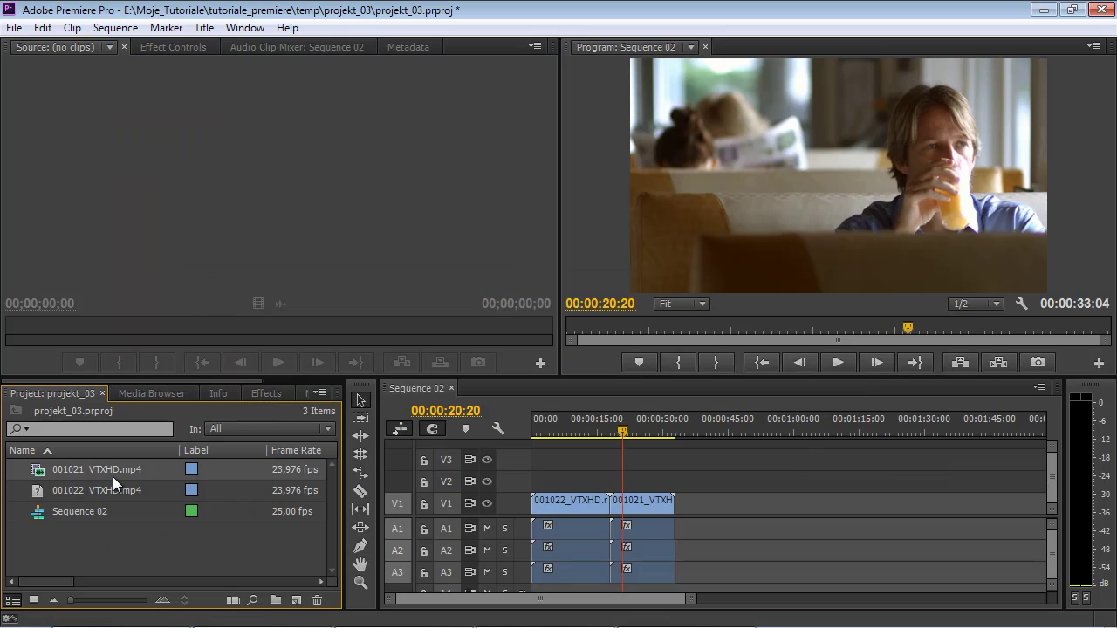
{"action": "mouse_move", "coordinate": [111, 478]}
- Close projekt_03 without saving changes
{"action": "left_click", "coordinate": [15, 28]}
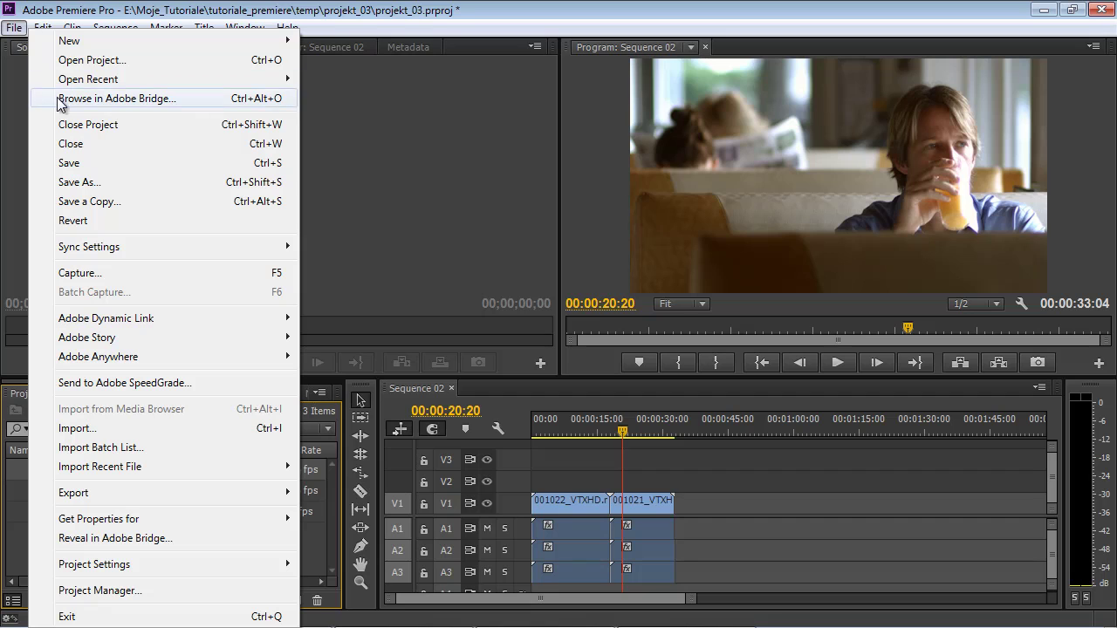
{"action": "left_click", "coordinate": [96, 125]}
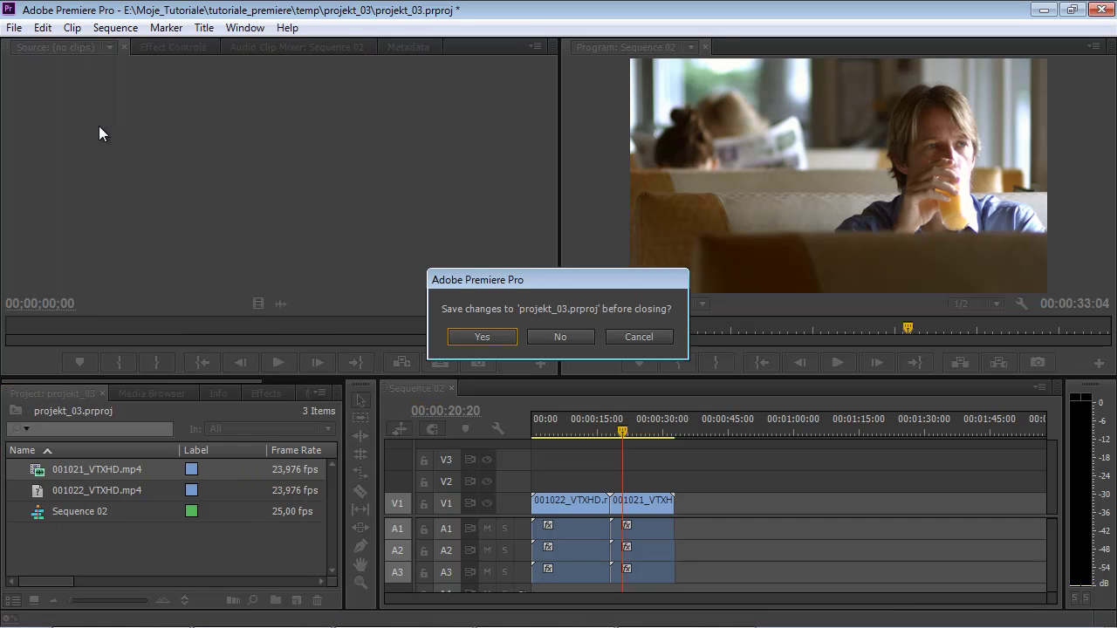
{"action": "left_click", "coordinate": [559, 336]}
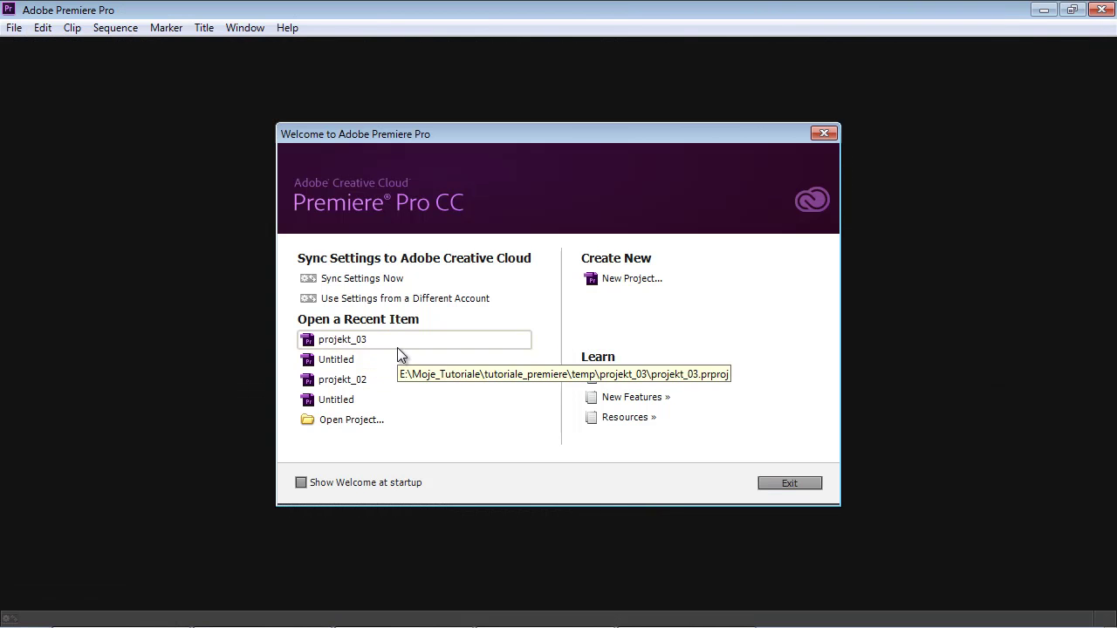
- Reopen projekt_03, then start and cancel locating the missing 001021_VTXHD.mp4 file
{"action": "left_click", "coordinate": [339, 339]}
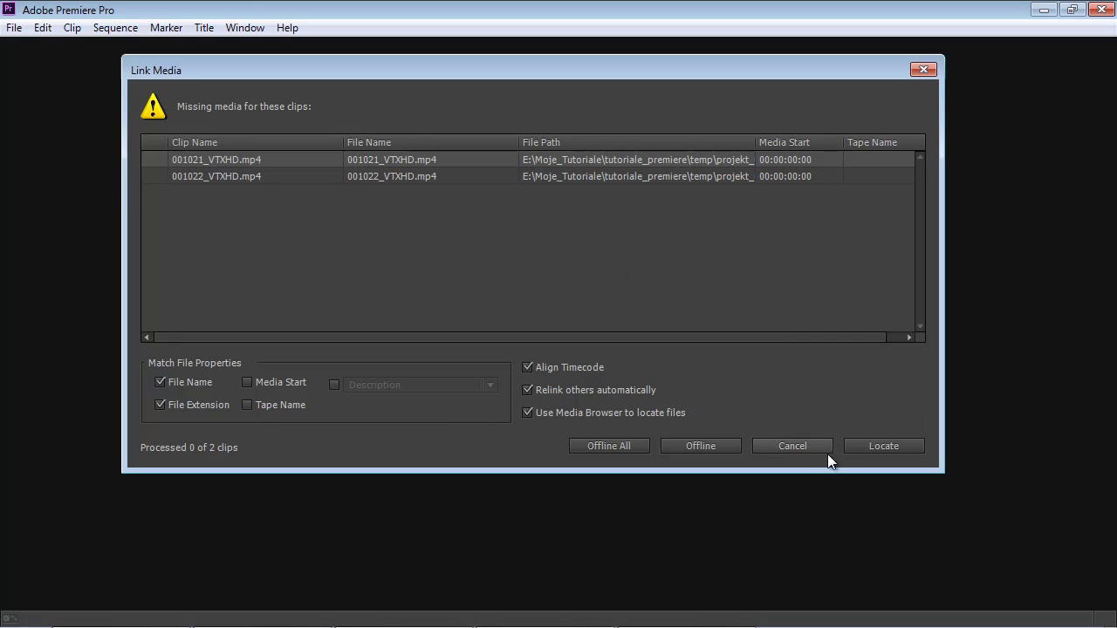
{"action": "left_click", "coordinate": [893, 443]}
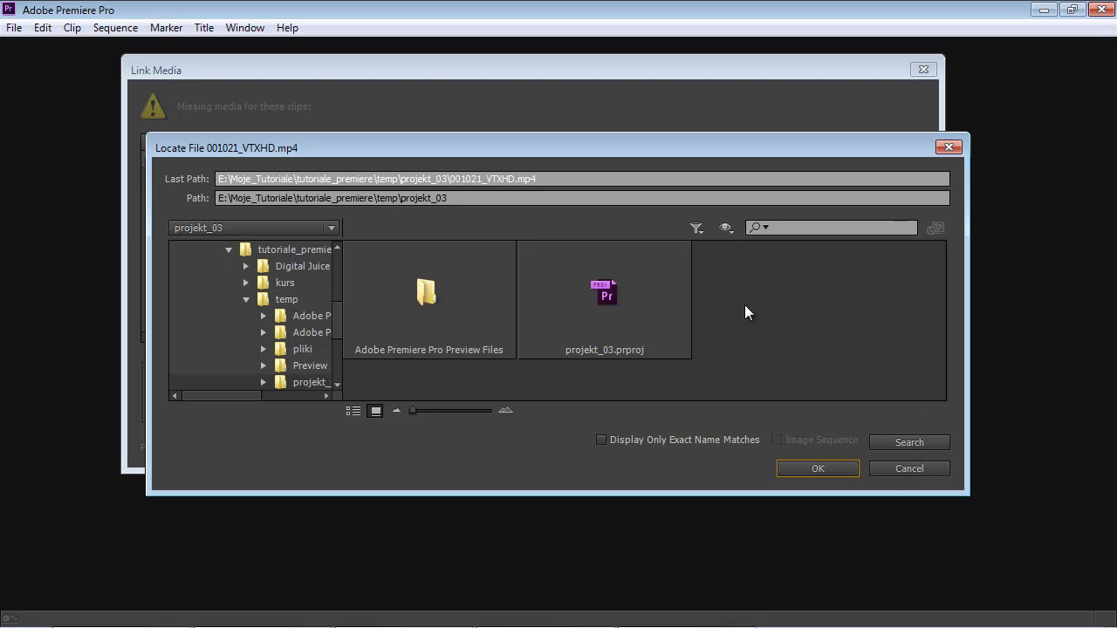
{"action": "left_click", "coordinate": [899, 471]}
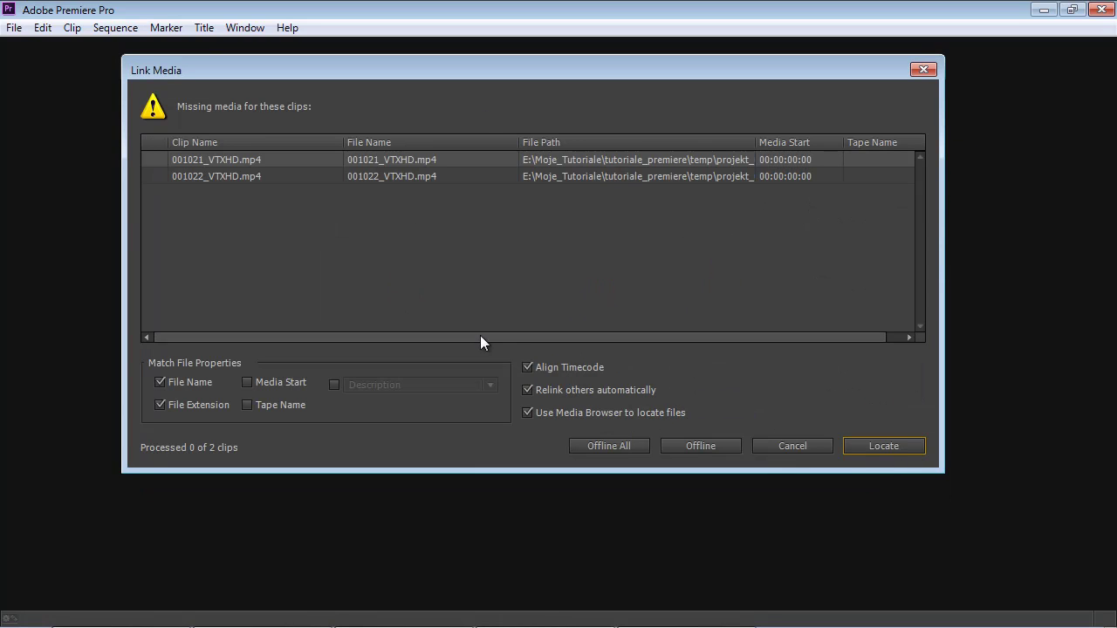